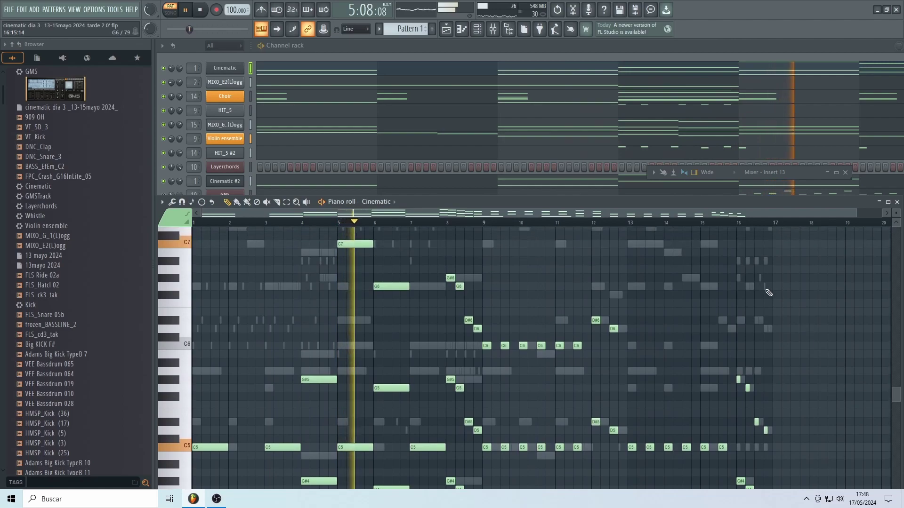
- Review the notes of the MIXO_E2(L)ogg and Choir channels in the piano roll
left_click(250, 82)
scroll(501, 369, "down", 10)
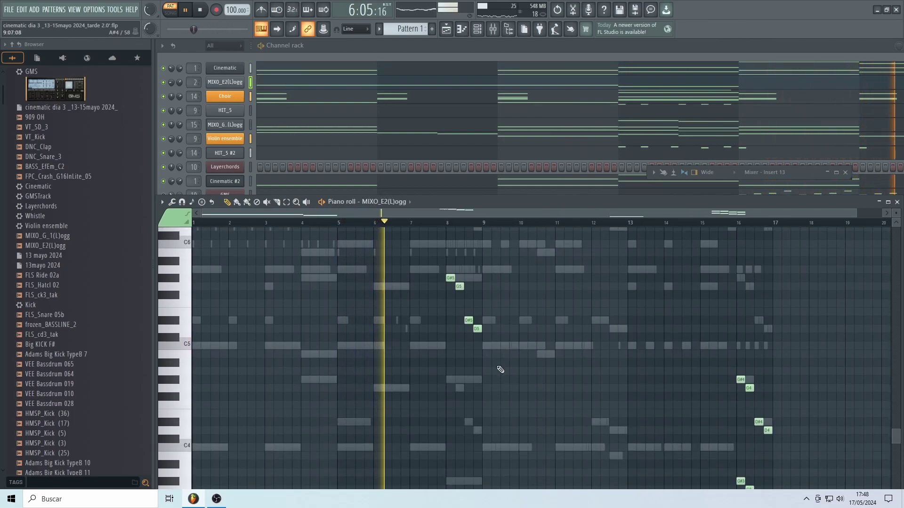
scroll(501, 369, "up", 8)
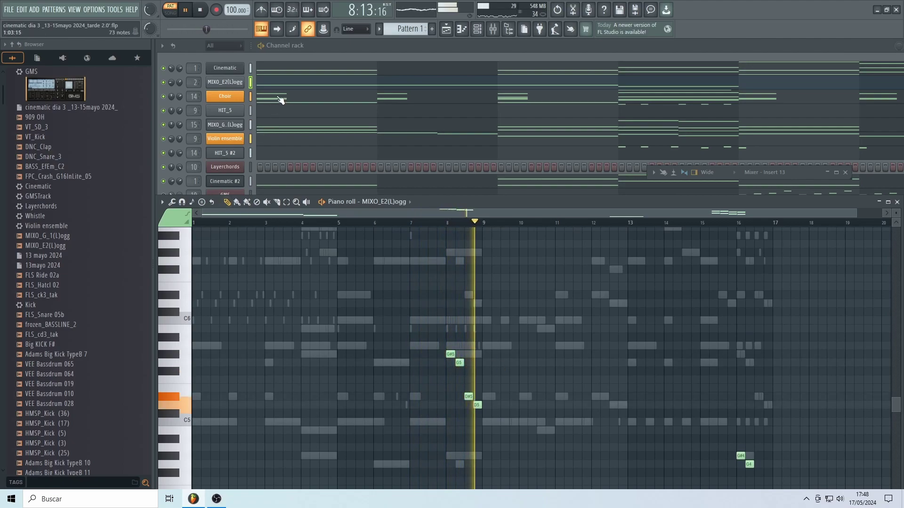
left_click(281, 99)
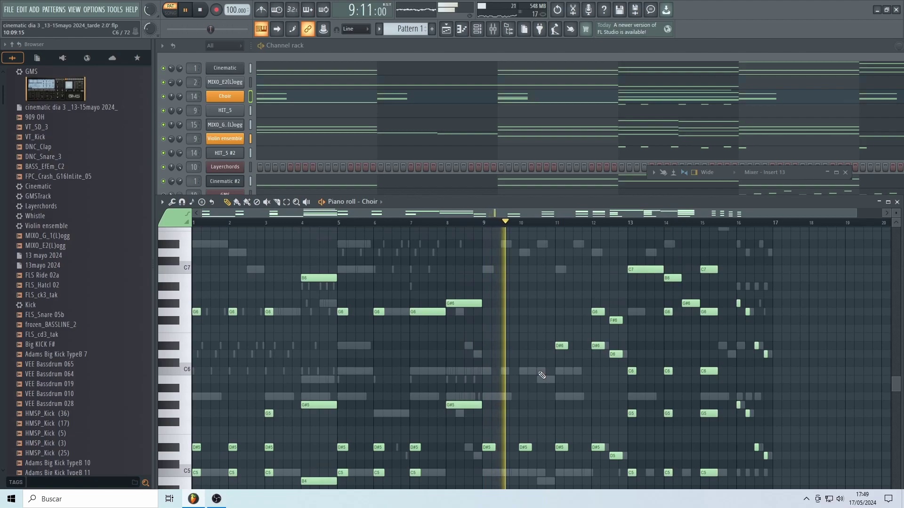
scroll(542, 375, "down", 3)
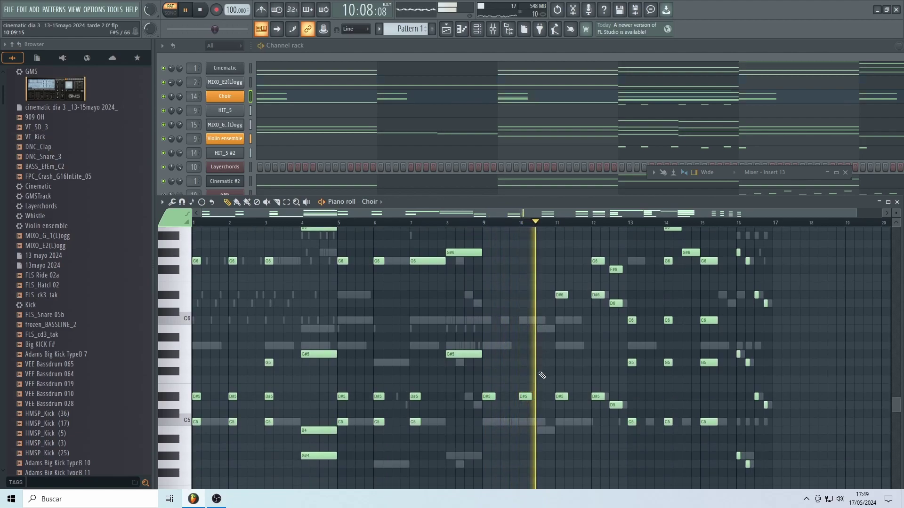
scroll(541, 374, "up", 2)
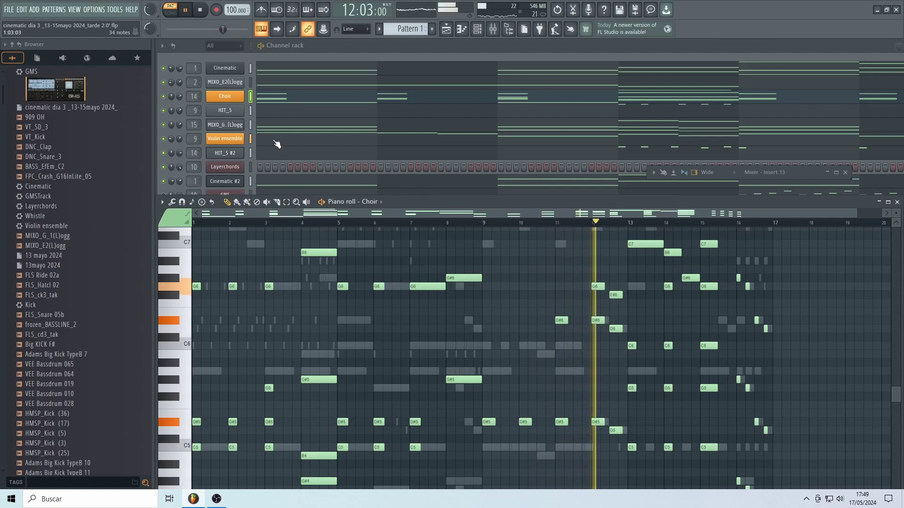
- Review the piano roll notes of the HIT_5 and MIXO_G channels
left_click(275, 116)
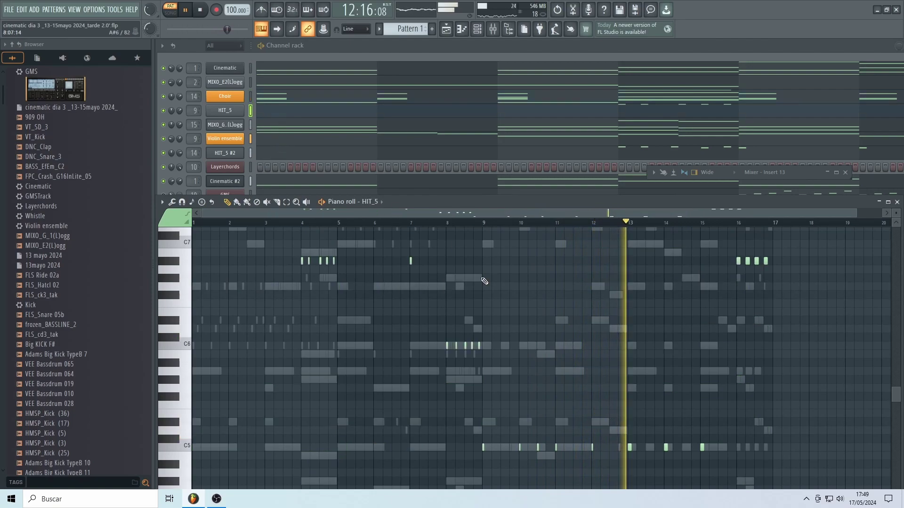
scroll(569, 392, "down", 3)
scroll(568, 395, "up", 8)
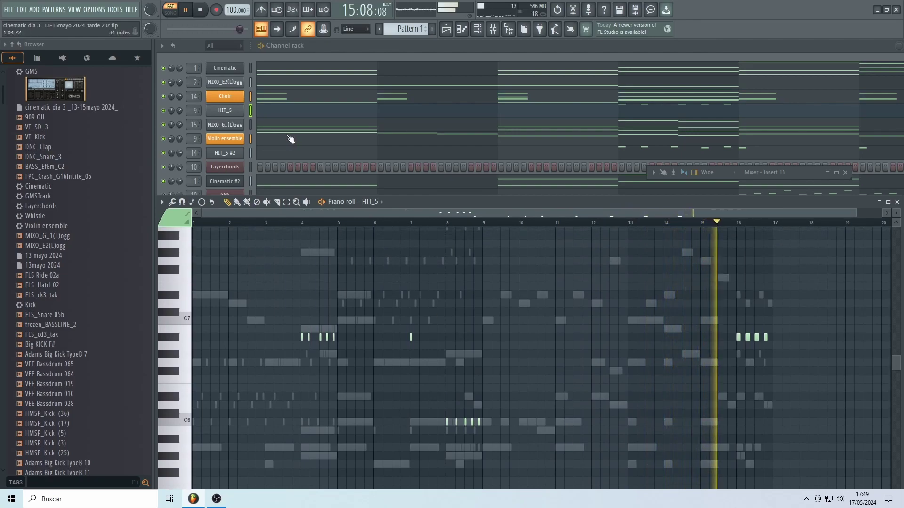
left_click(288, 125)
scroll(602, 386, "down", 20)
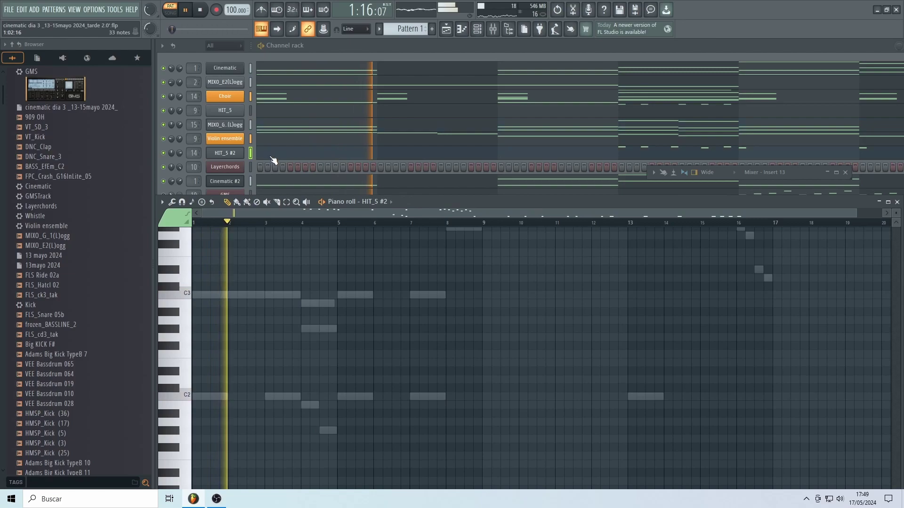
- Inspect the piano roll patterns of the HIT_5 #2 and Cinematic #2 channels
left_click(272, 155)
scroll(413, 326, "up", 3)
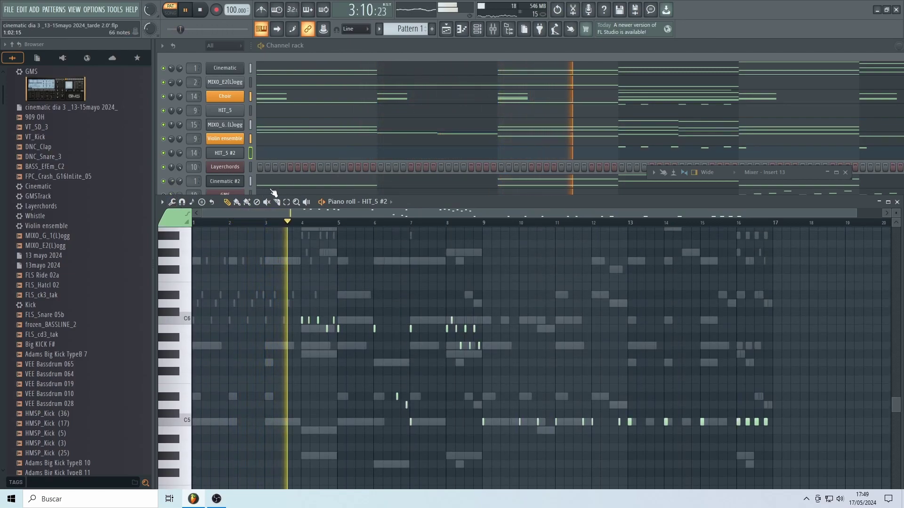
left_click(276, 186)
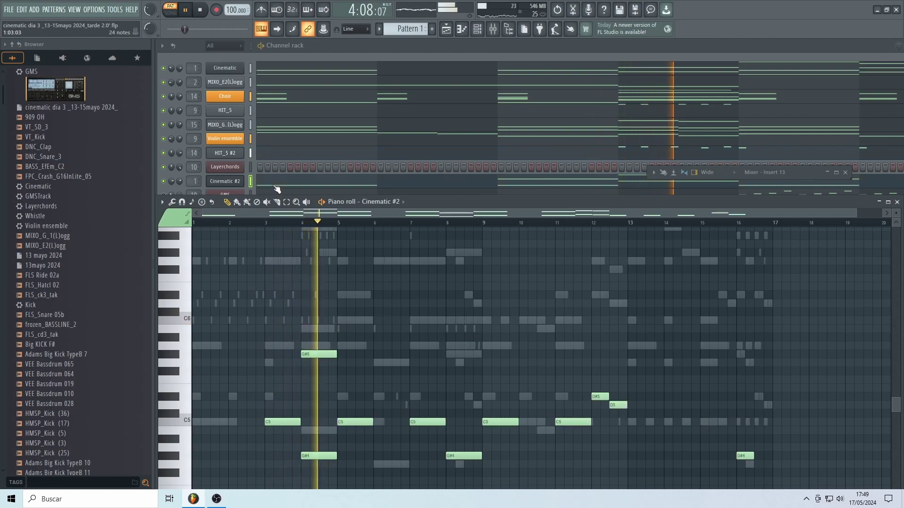
scroll(412, 394, "down", 4)
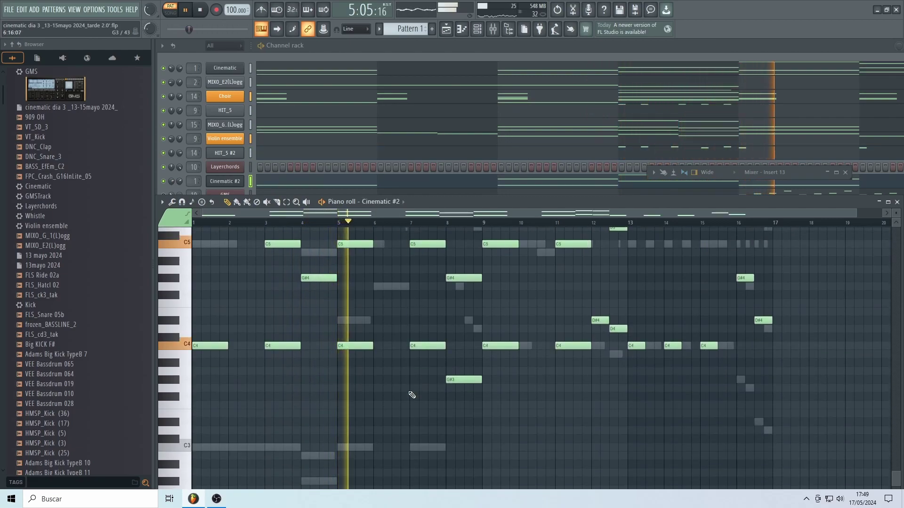
- Examine the GMS arpeggio and the FPC_Crash_G16InLite_05 hits in the piano roll
left_click(232, 60)
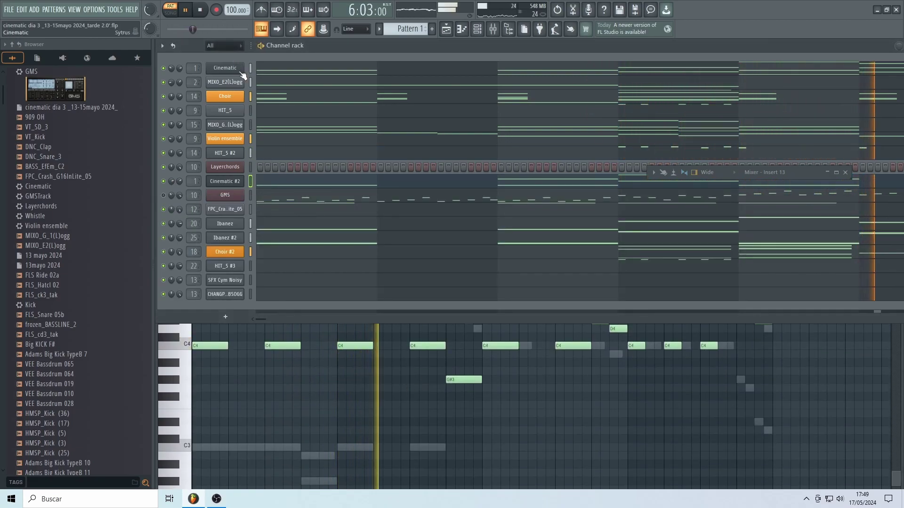
left_click(273, 196)
scroll(388, 329, "up", 5)
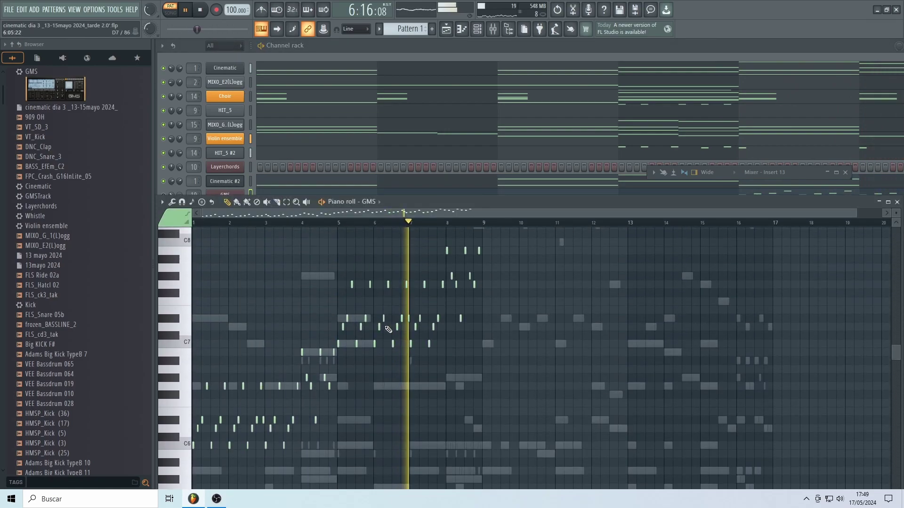
left_click(226, 57)
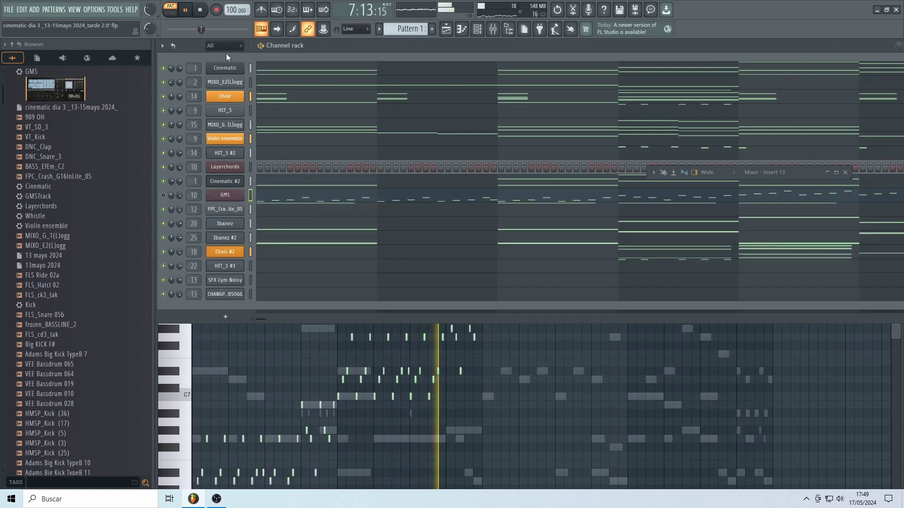
left_click(277, 213)
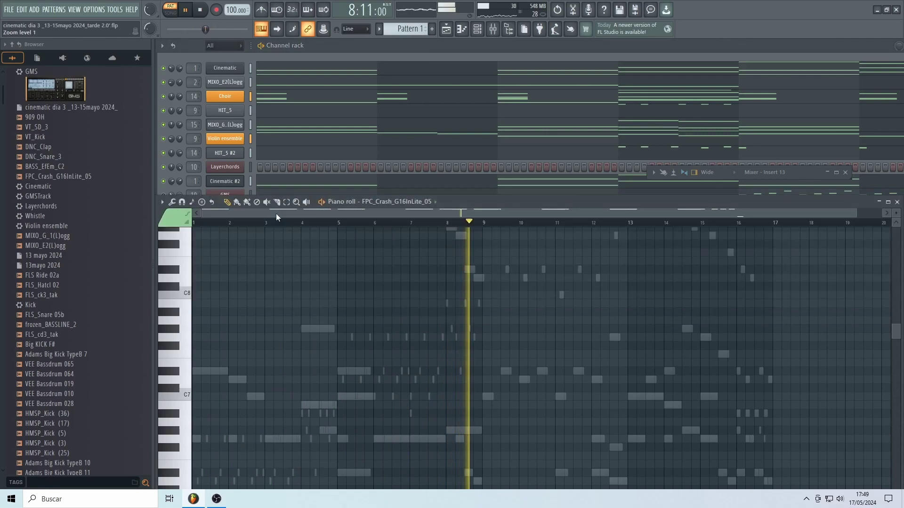
scroll(464, 359, "down", 4)
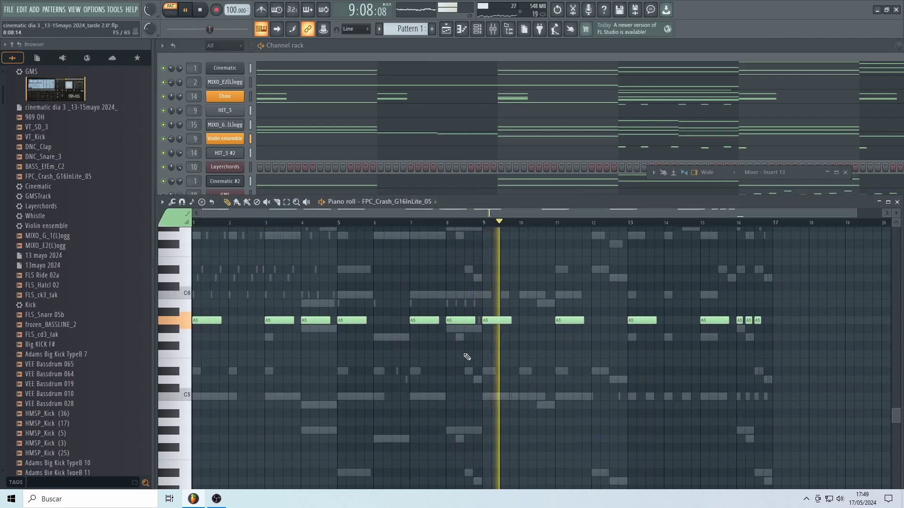
- View the piano roll melodies of the Ibanez and Choir #2 channels
left_click(244, 56)
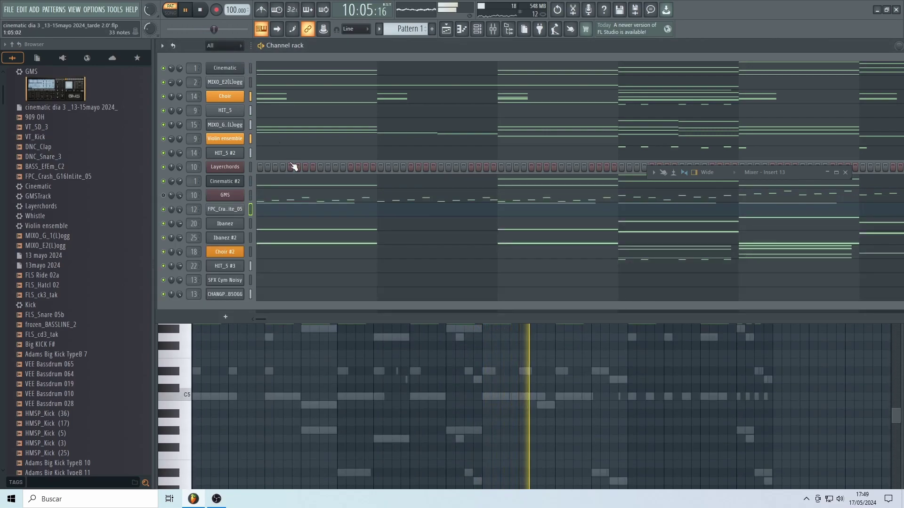
left_click(276, 229)
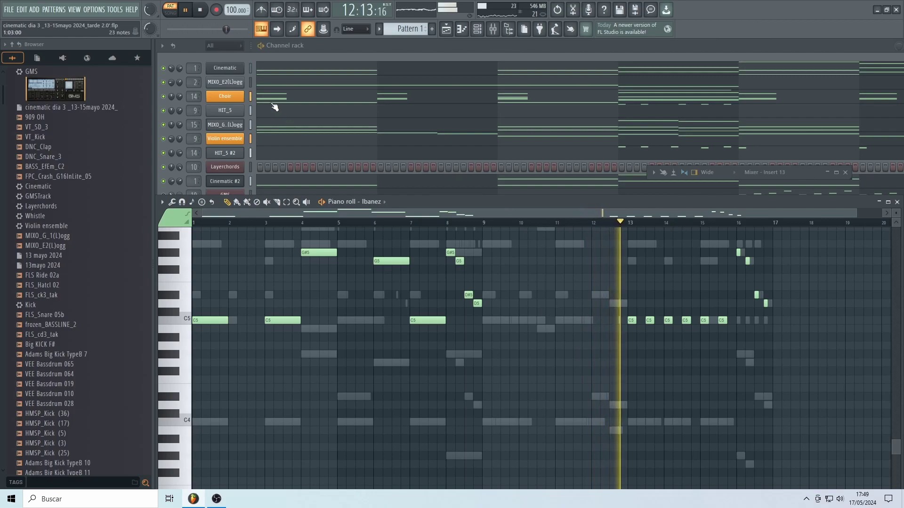
left_click(231, 55)
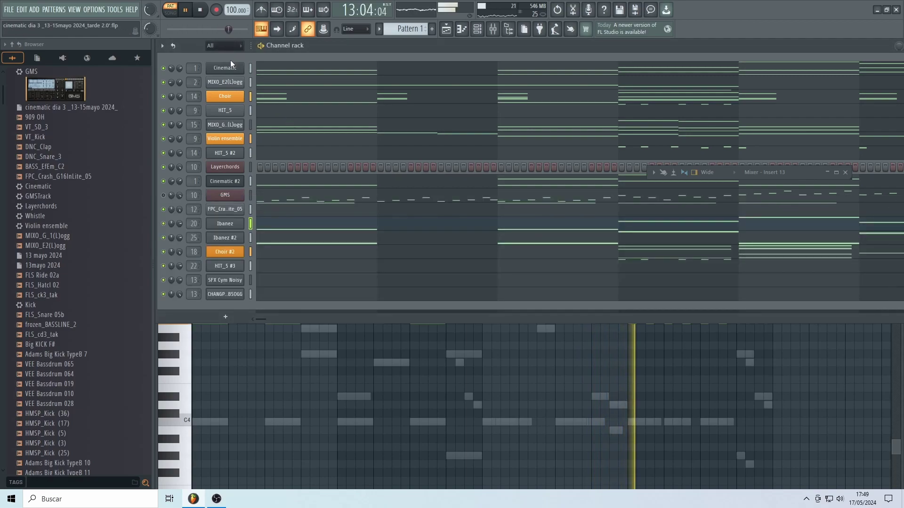
left_click(289, 257)
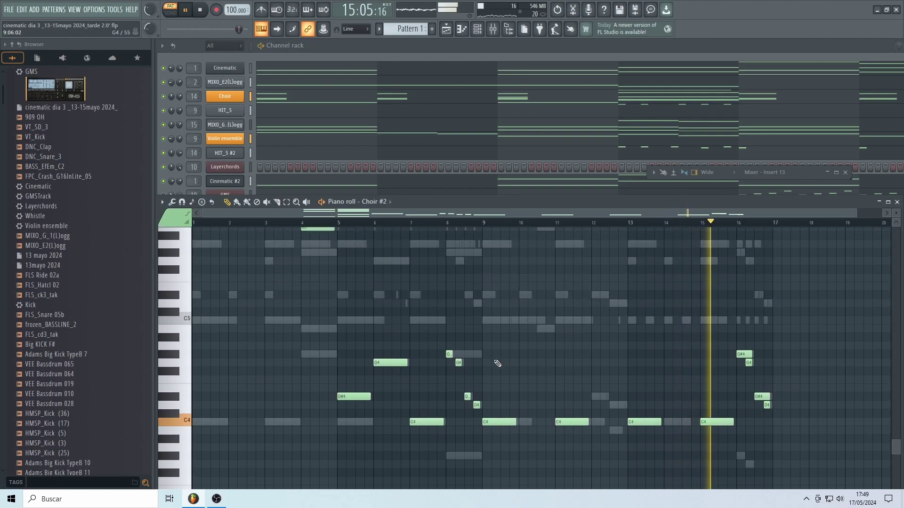
- Examine the full range of the GMS notes, and view the CHANGPIANOHARD_BSOGG channel in the piano roll
left_click(225, 61)
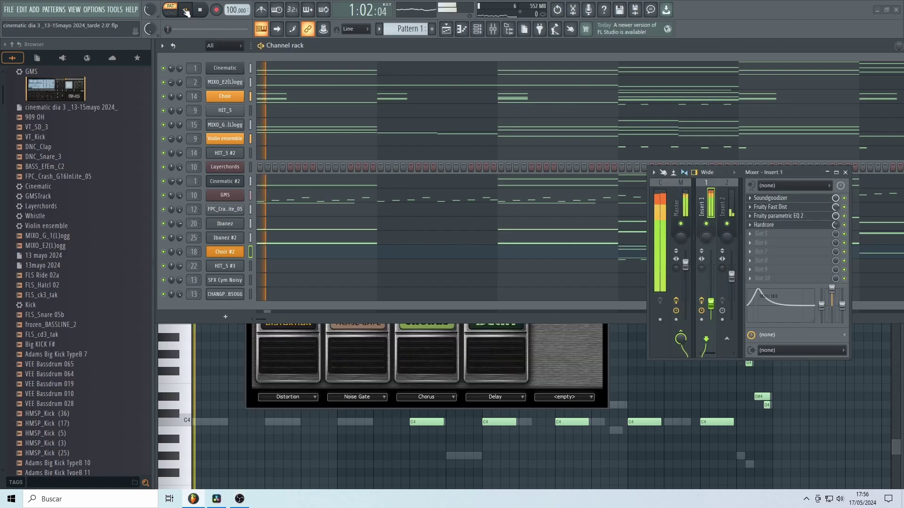
left_click(299, 196)
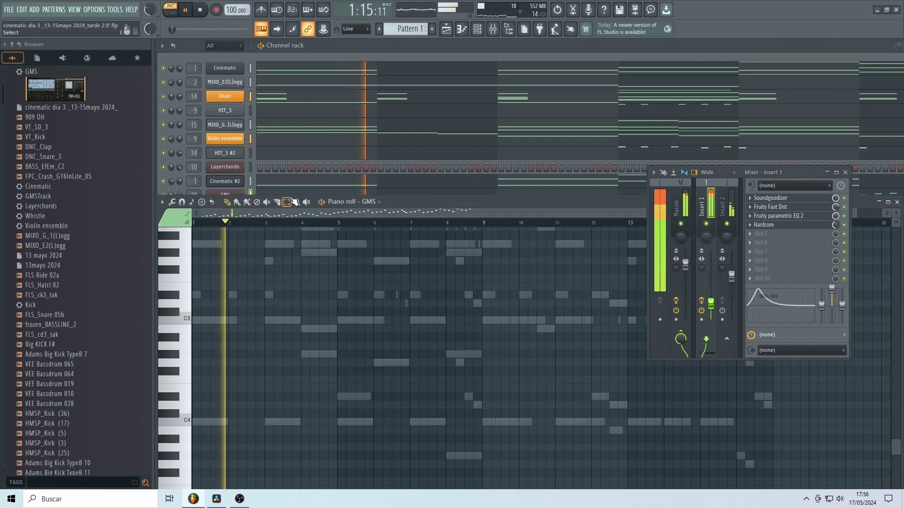
scroll(470, 311, "up", 4)
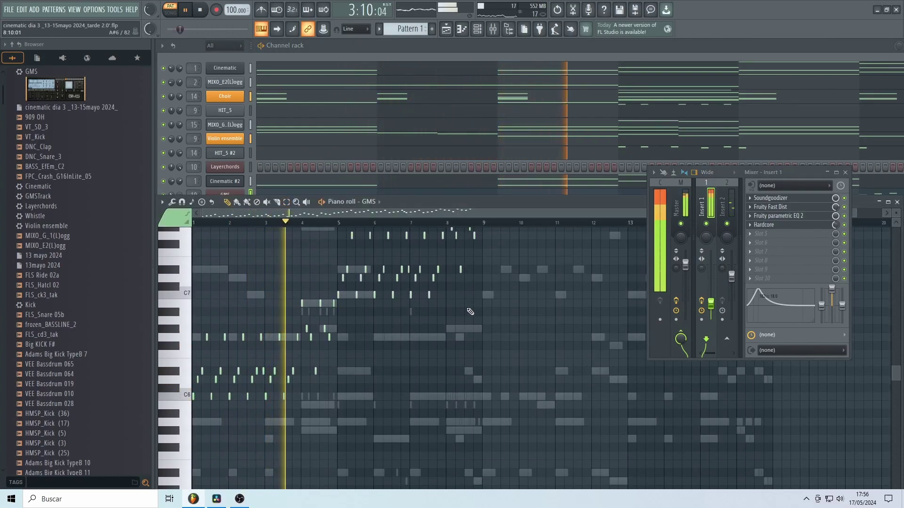
scroll(470, 312, "up", 2)
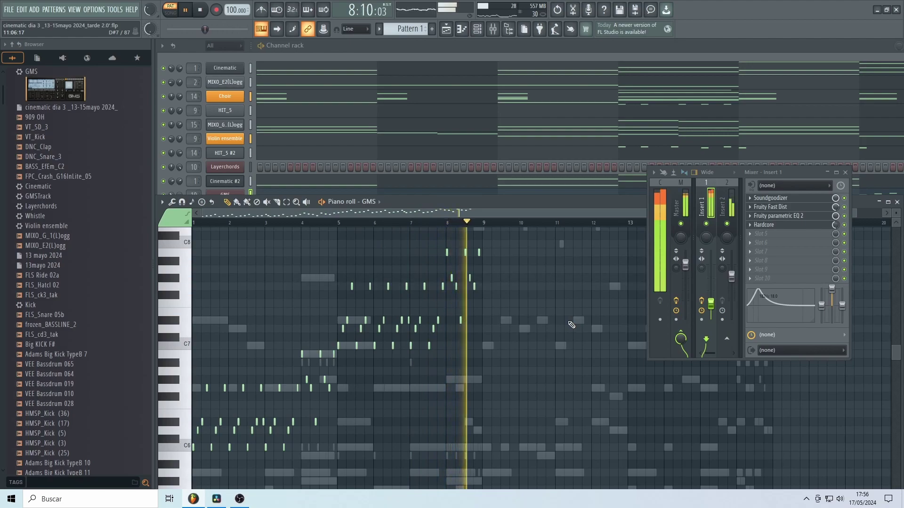
scroll(583, 355, "up", 3)
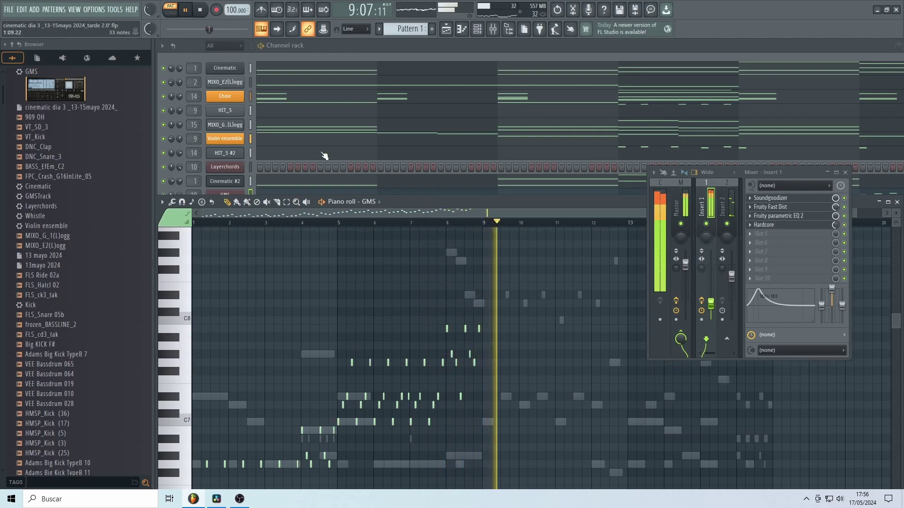
left_click(245, 60)
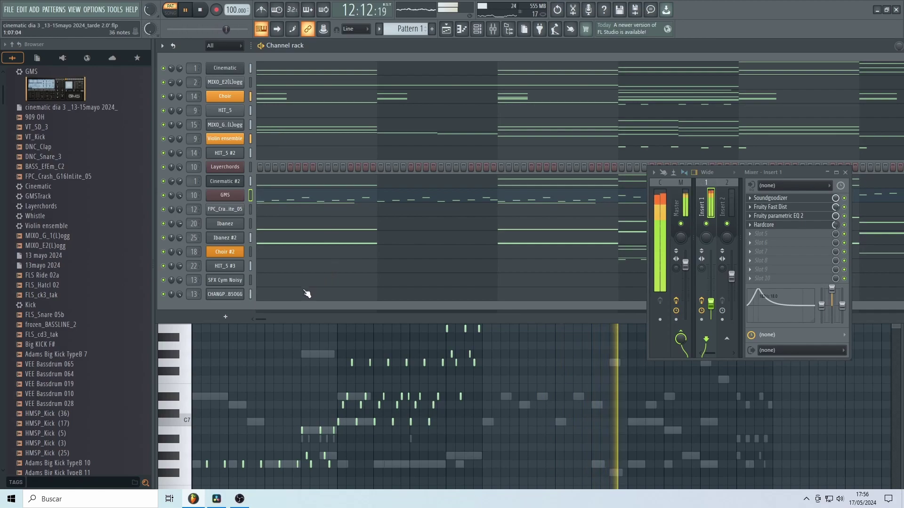
left_click(308, 292)
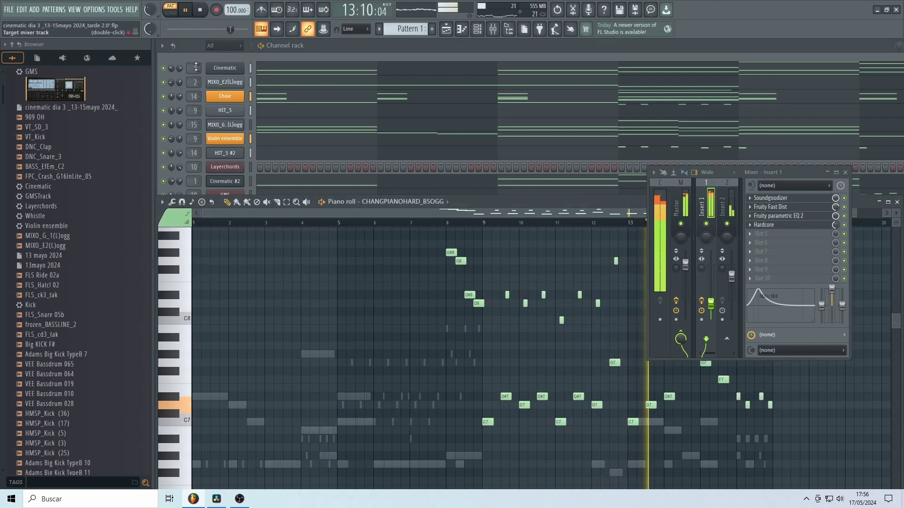
- Select all notes in the GMS channel's piano roll and copy them
left_click(199, 61)
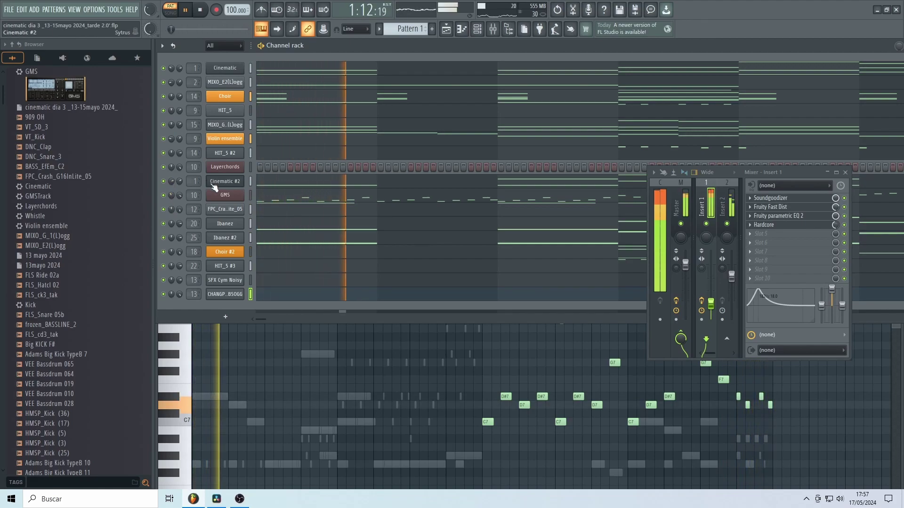
key("F7")
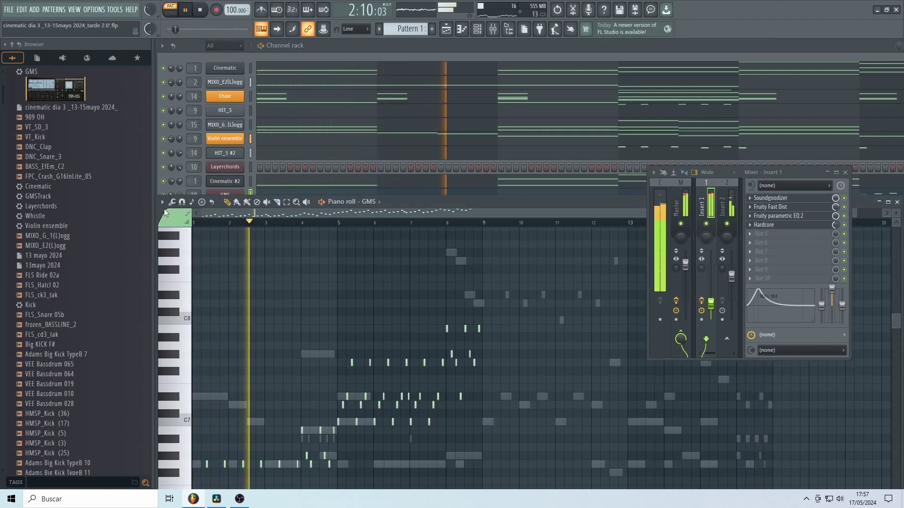
left_click(162, 202)
mouse_move(182, 266)
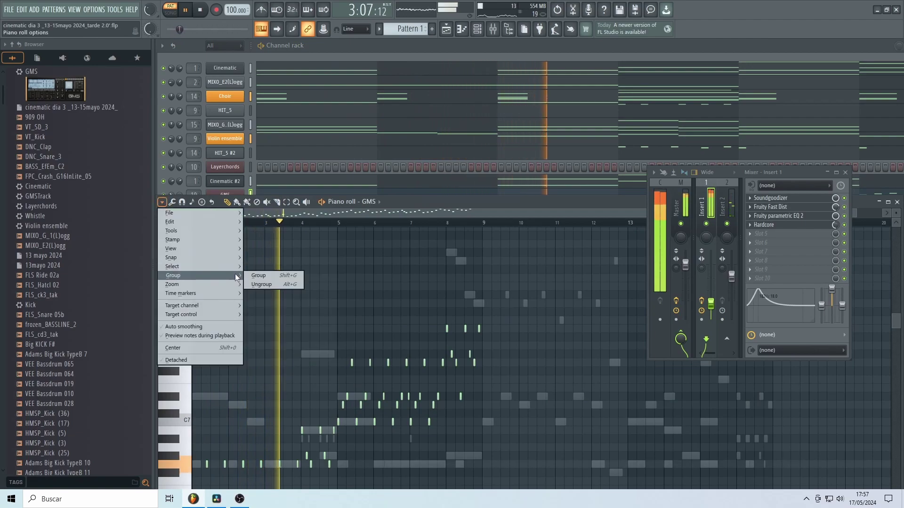
left_click(270, 276)
left_click(162, 202)
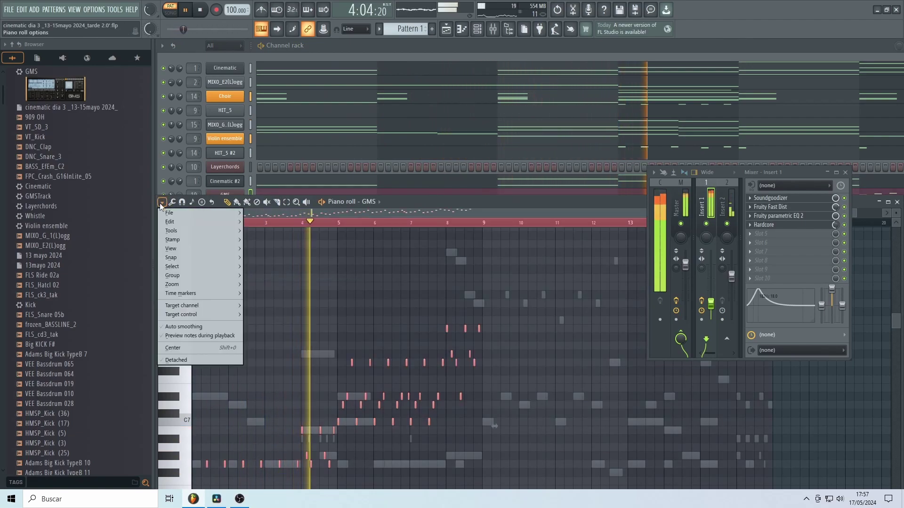
mouse_move(172, 216)
left_click(250, 231)
- Paste the copied GMS notes into the Layerchords channel's piano roll and move them to start at bar 1
right_click(226, 164)
left_click(257, 166)
left_click(162, 202)
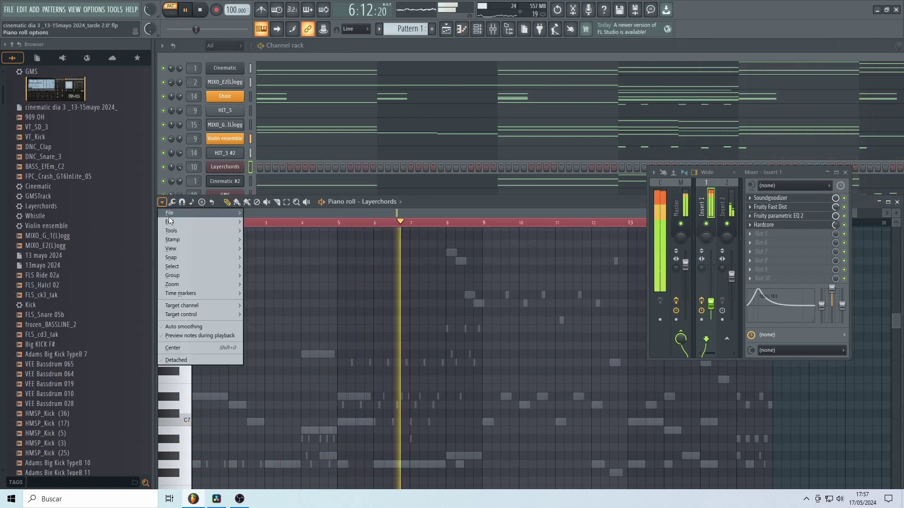
mouse_move(169, 214)
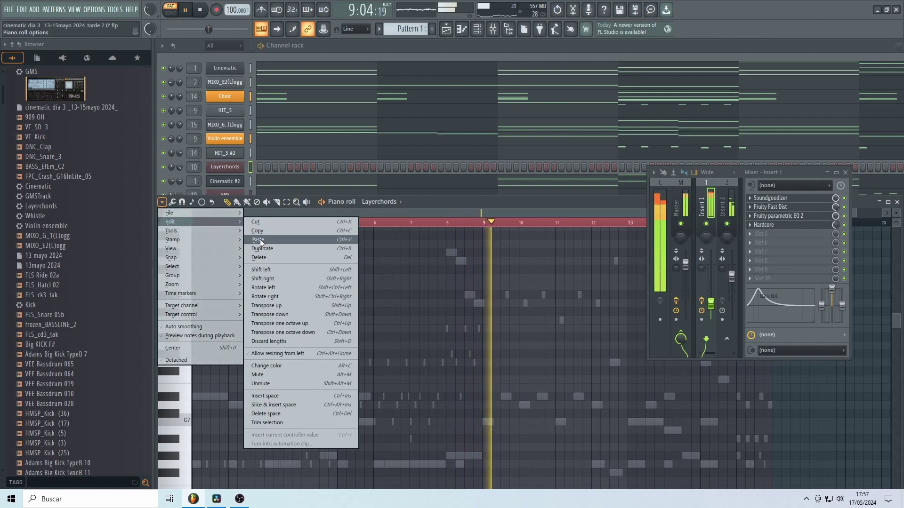
left_click(260, 240)
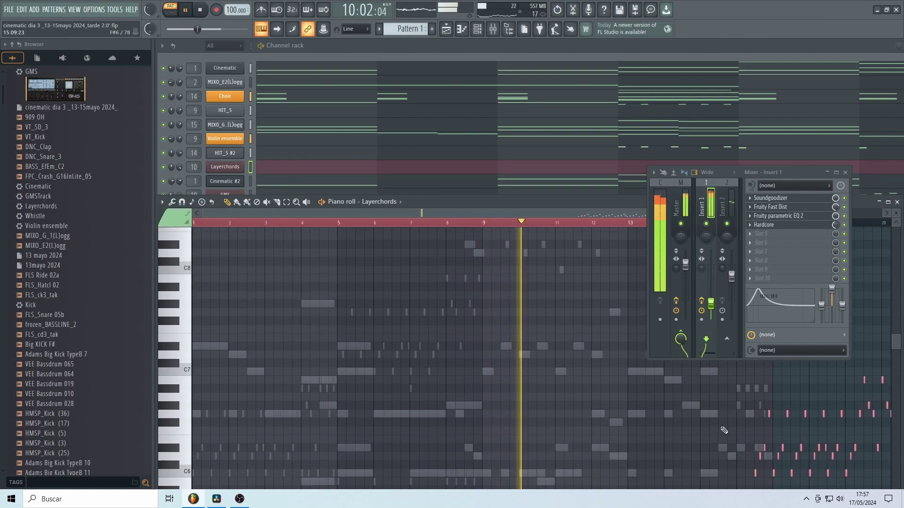
left_click_drag(775, 471, 75, 421)
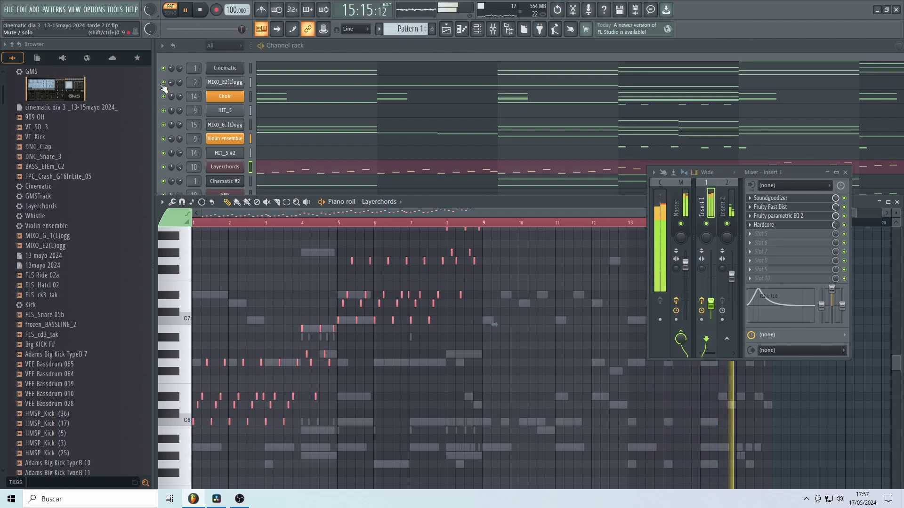
- Mute the Violin ensemble channel
left_click(164, 139)
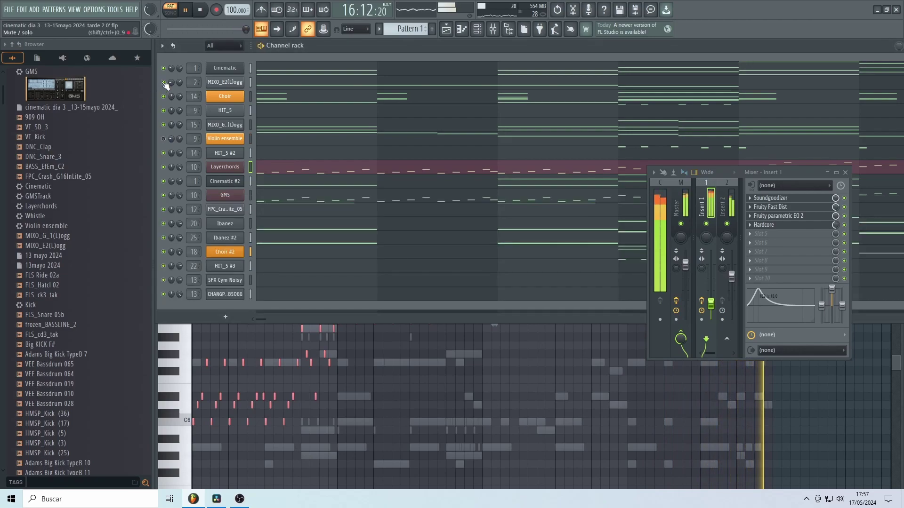